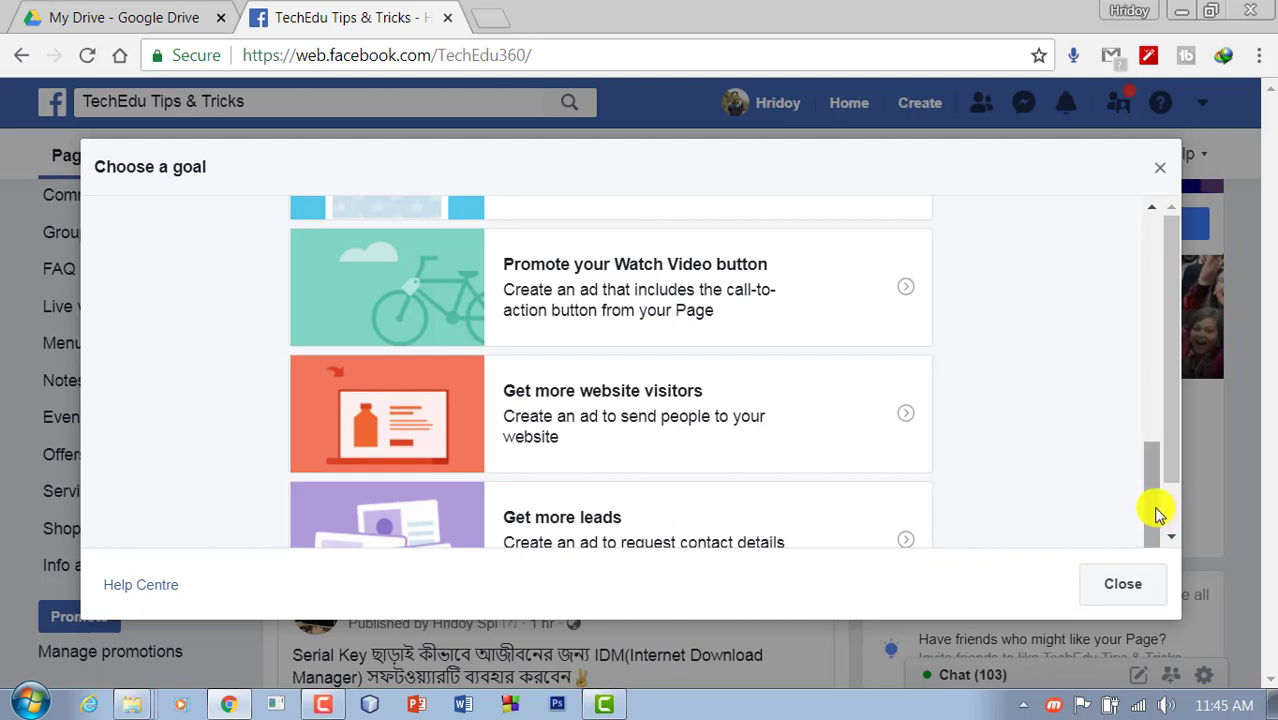
# Choose Promote your Page as the promotion goal and dismiss the IDM Download Panel message.
pyautogui.moveTo(1155, 502); pyautogui.dragTo(1138, 434)
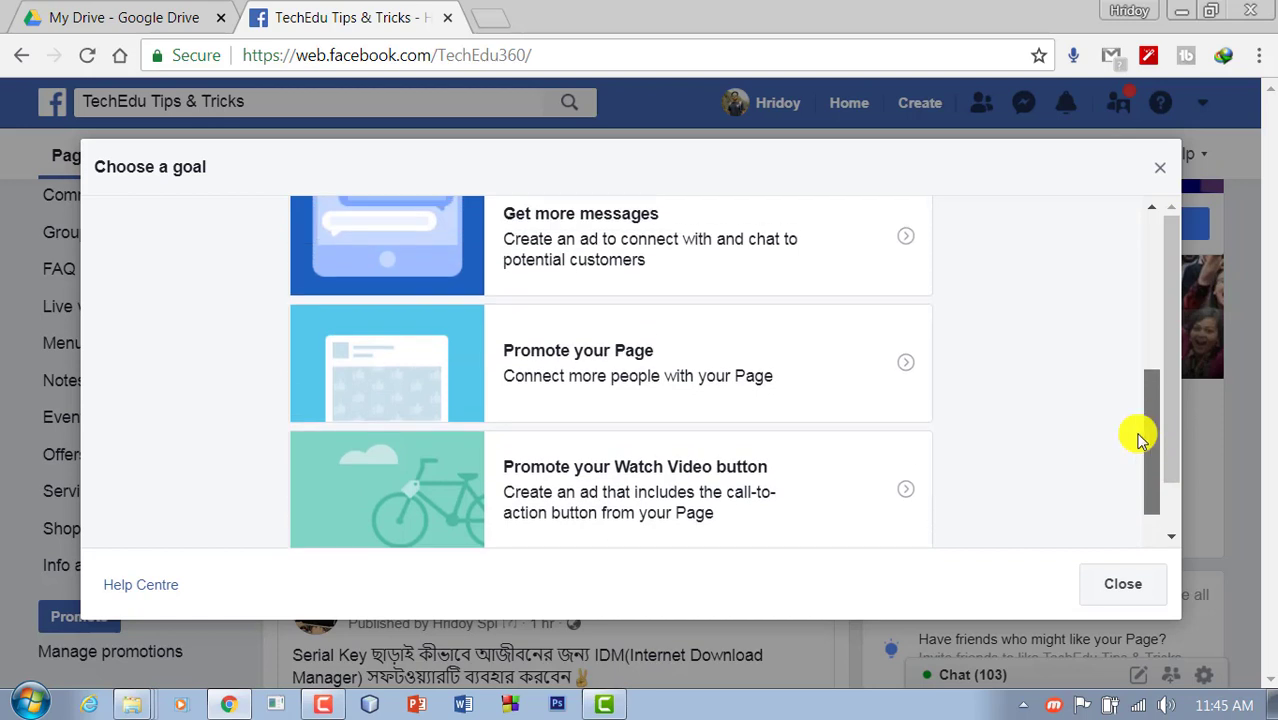
pyautogui.click(609, 368)
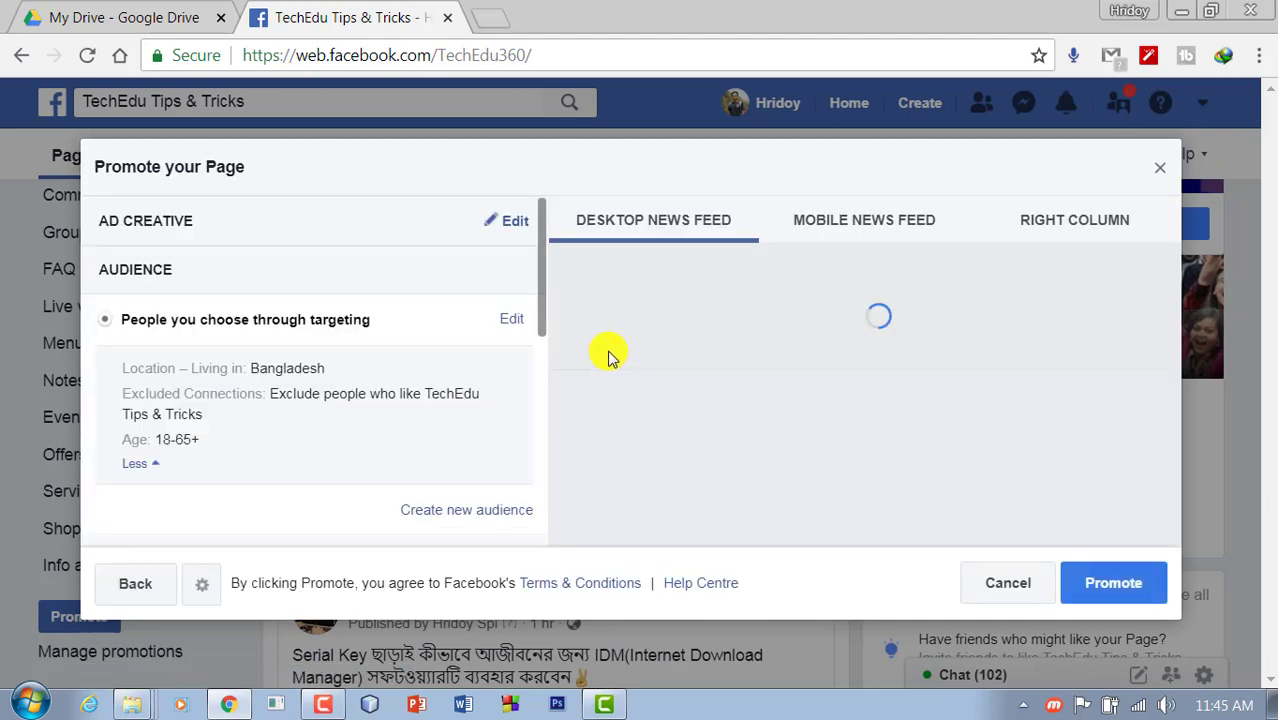
pyautogui.hotkey('ctrl', 'a')
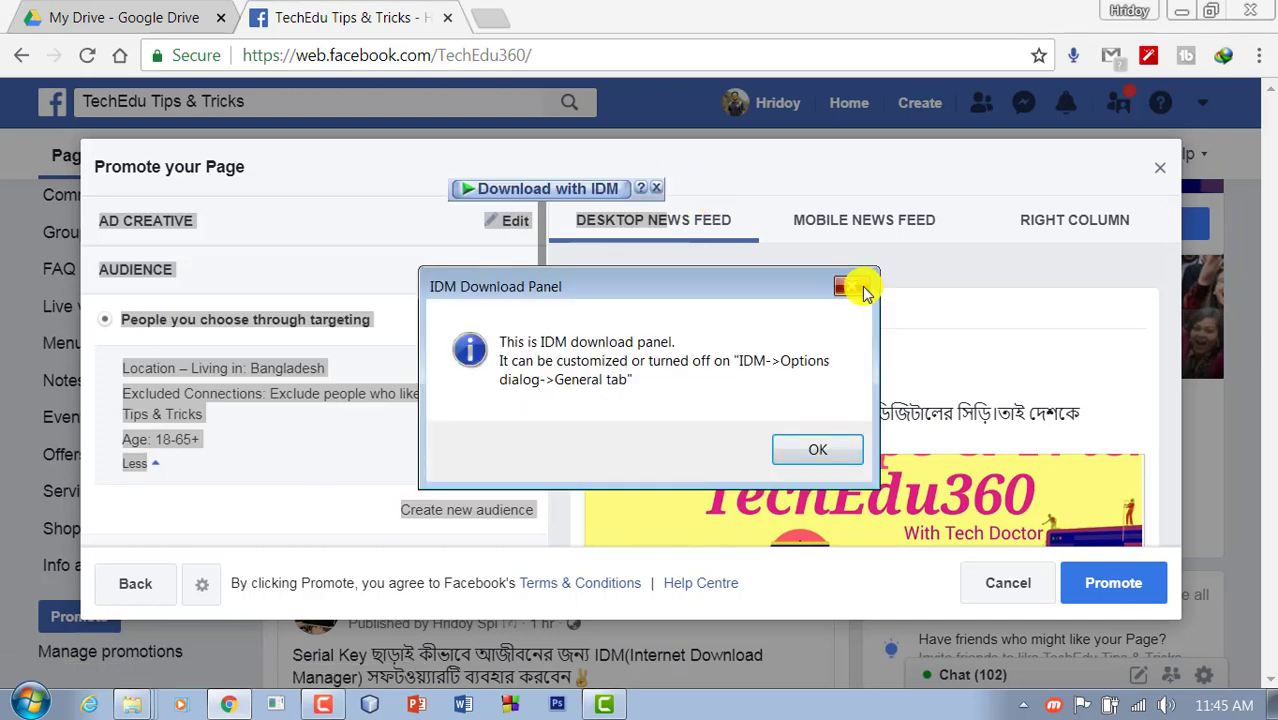
pyautogui.click(850, 287)
pyautogui.click(355, 173)
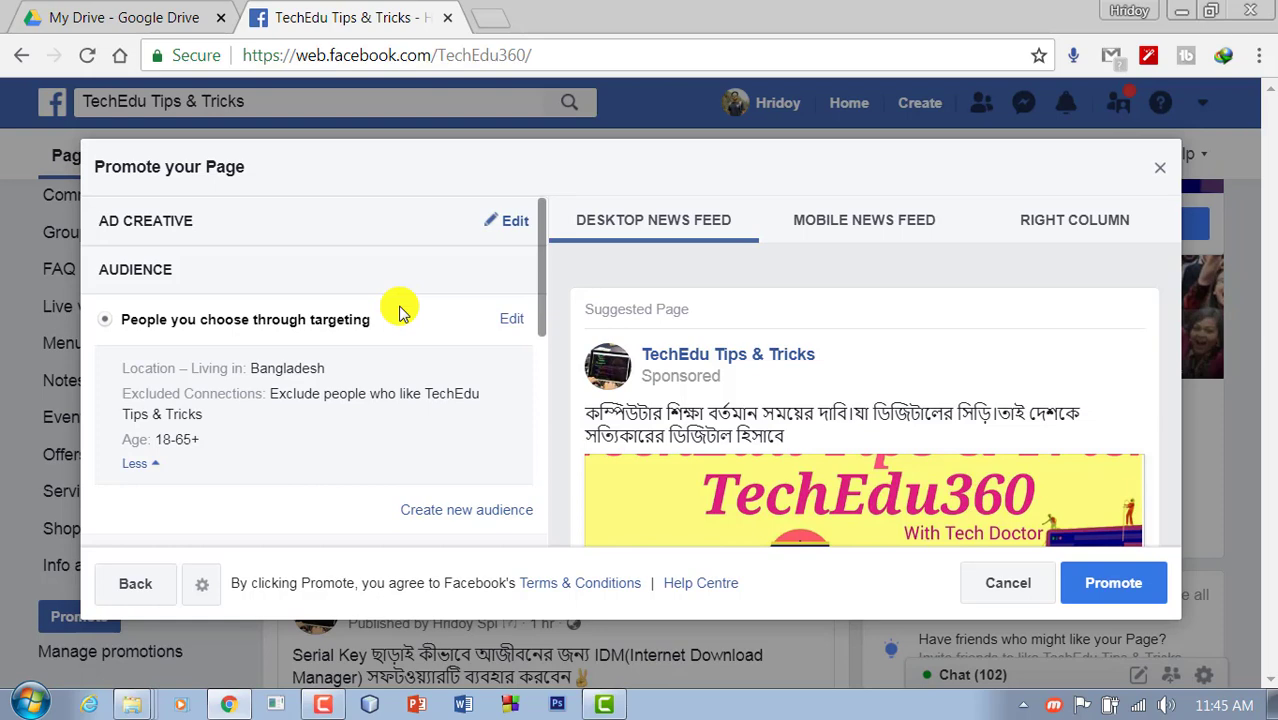
# Open the targeted audience for editing and set its age range to 13 to 65+.
pyautogui.click(519, 322)
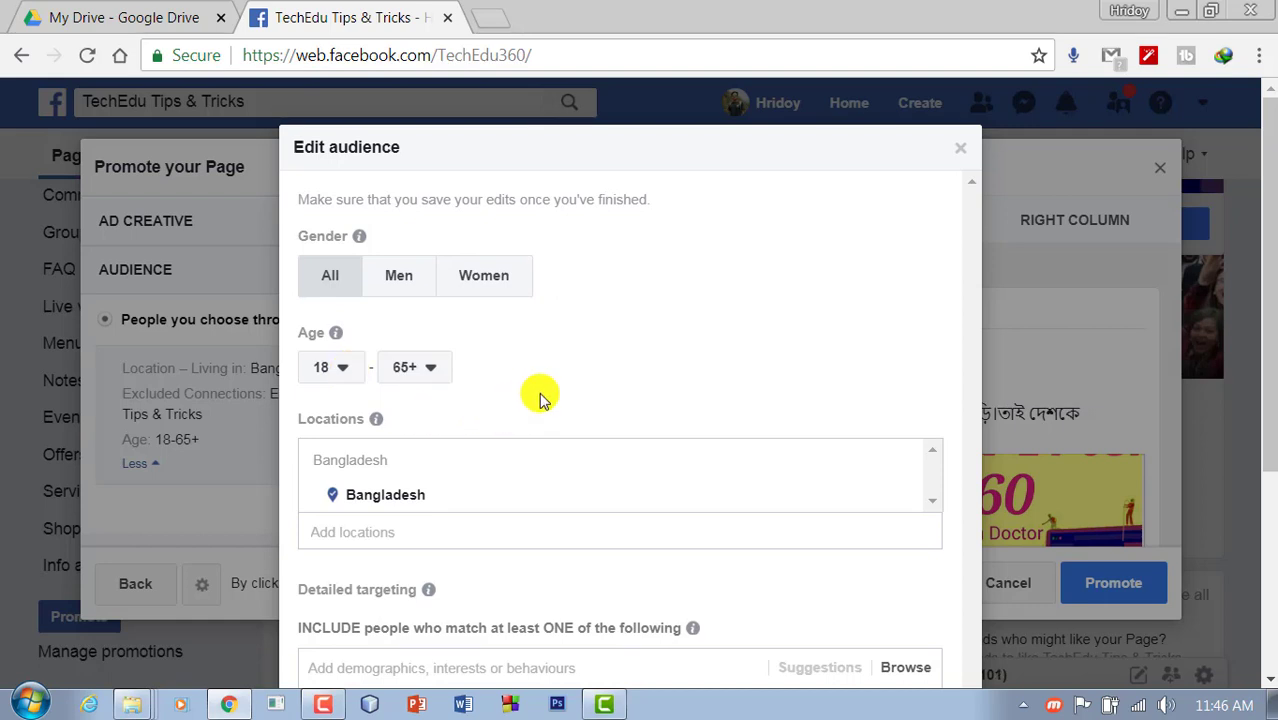
pyautogui.click(350, 370)
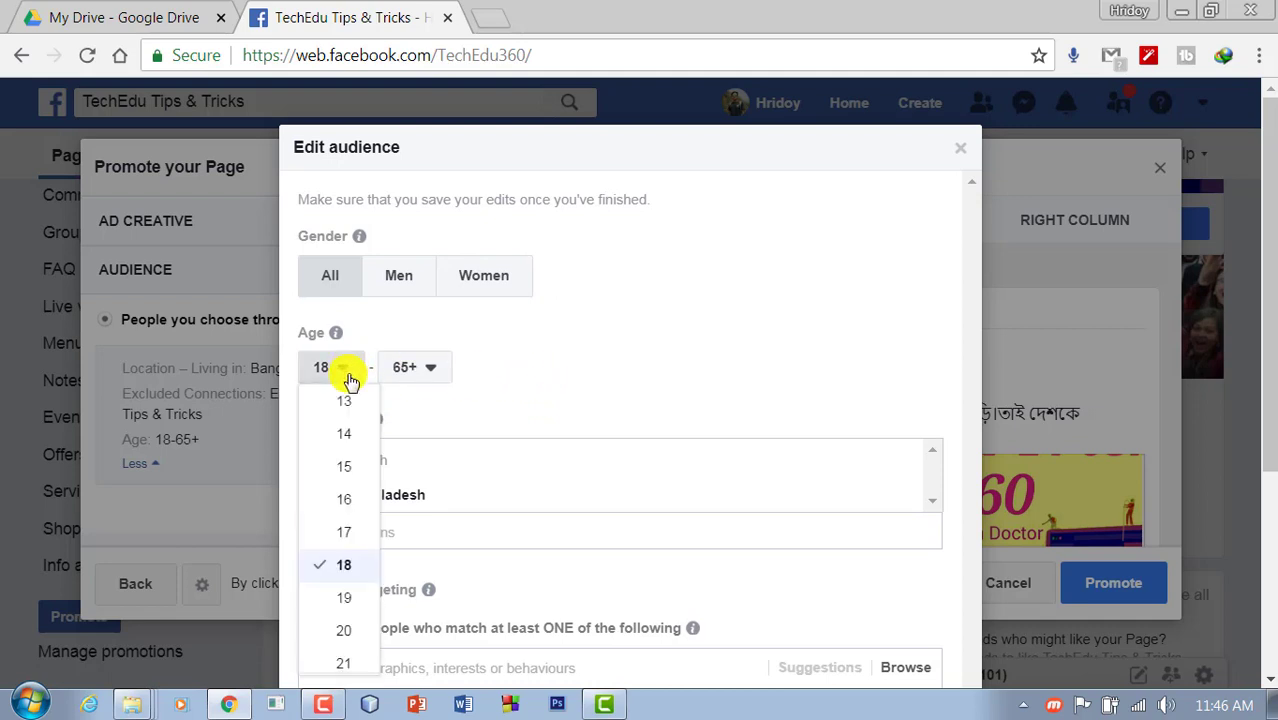
pyautogui.click(358, 402)
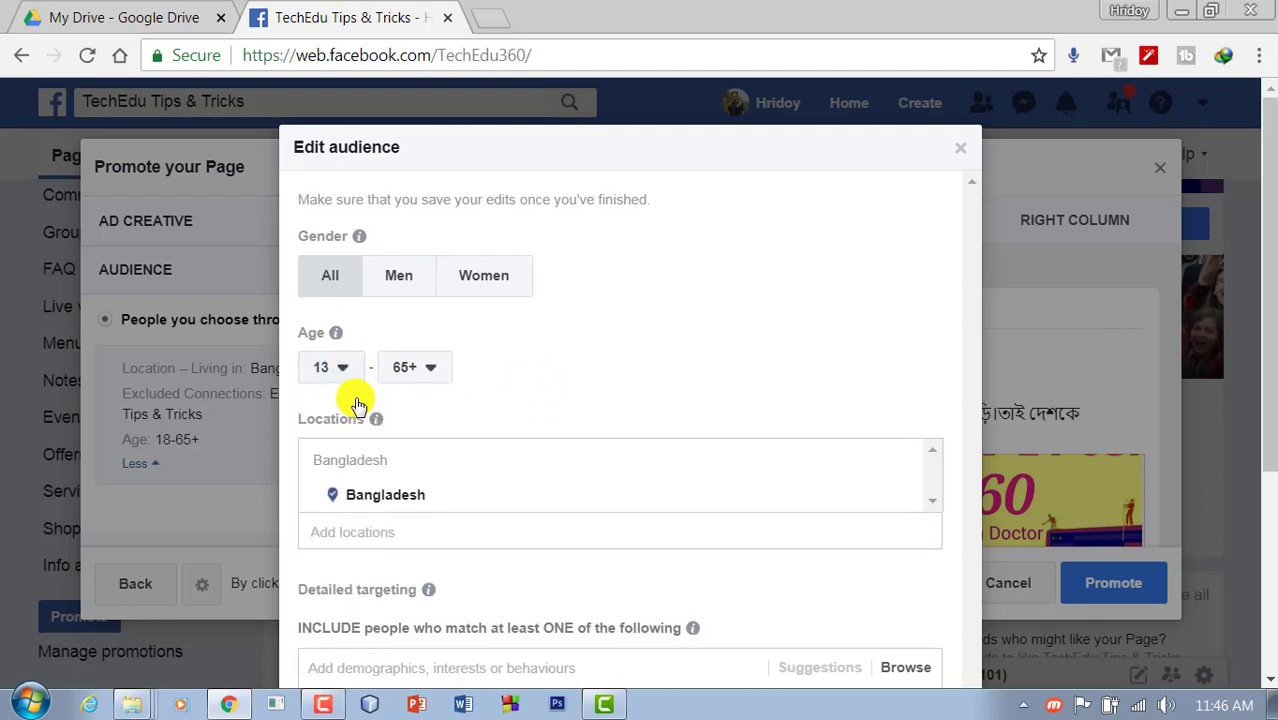
pyautogui.click(418, 366)
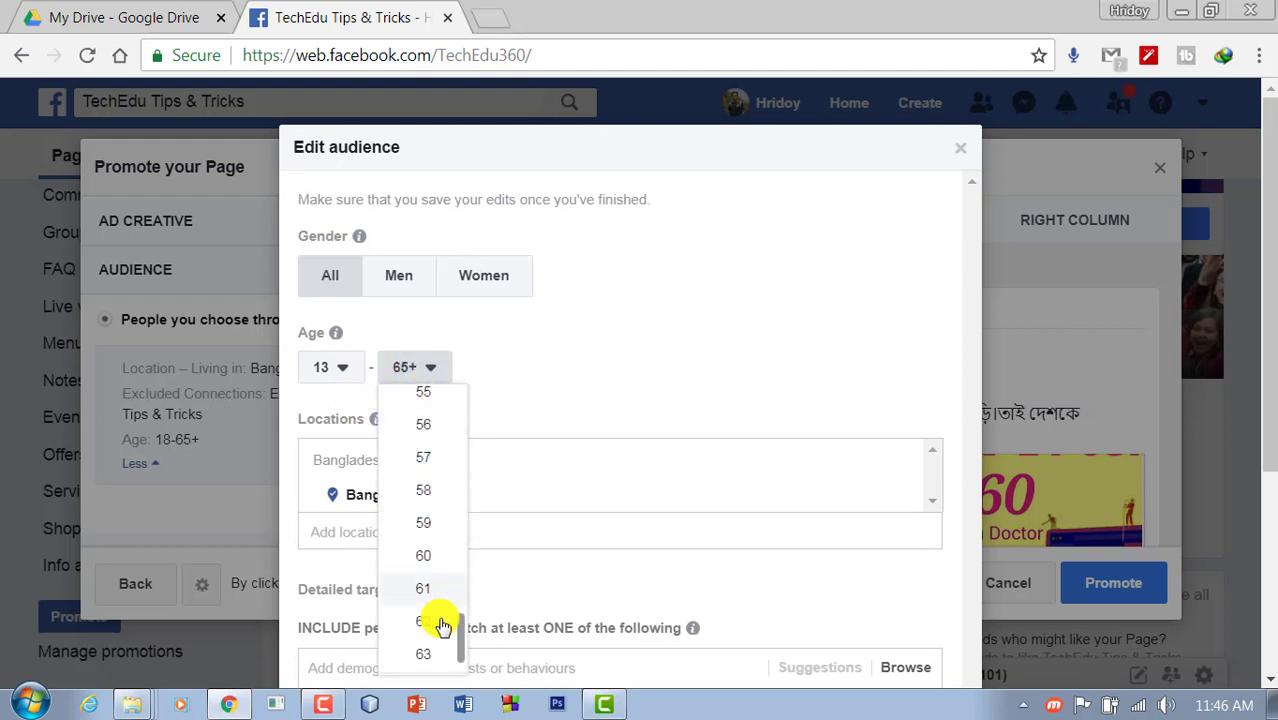
pyautogui.scroll(-2, 434, 650)
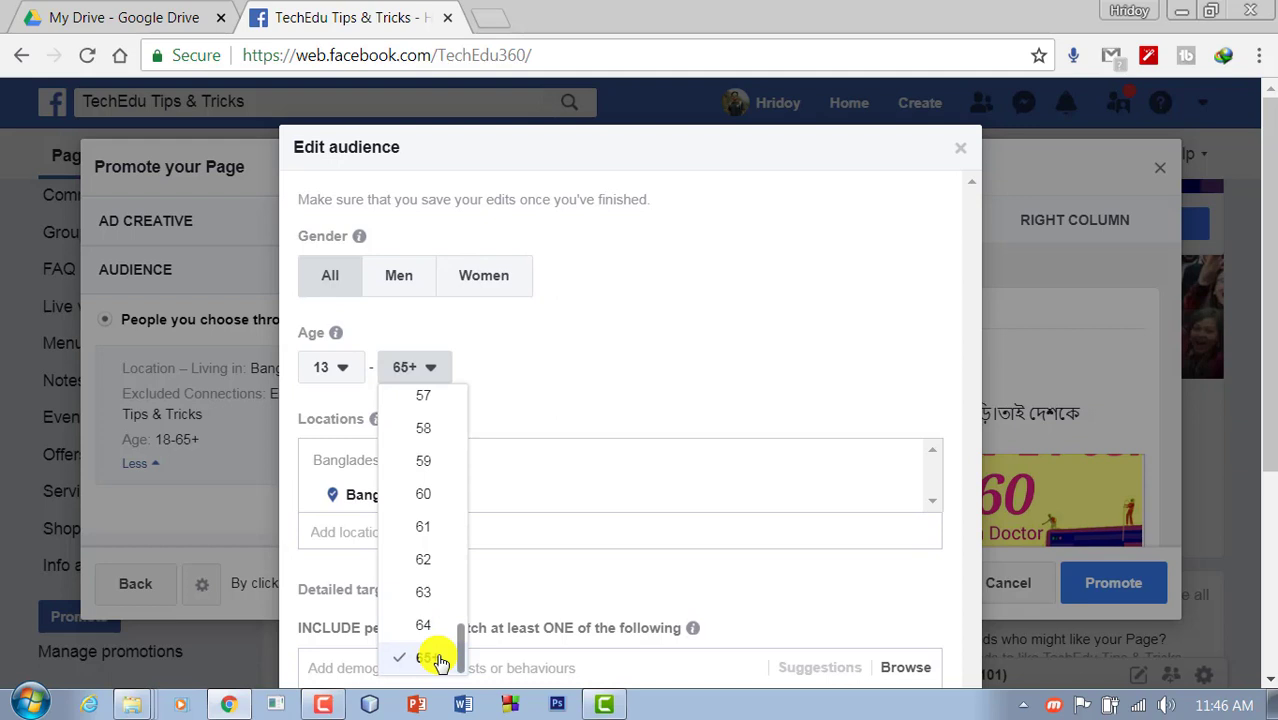
pyautogui.click(437, 658)
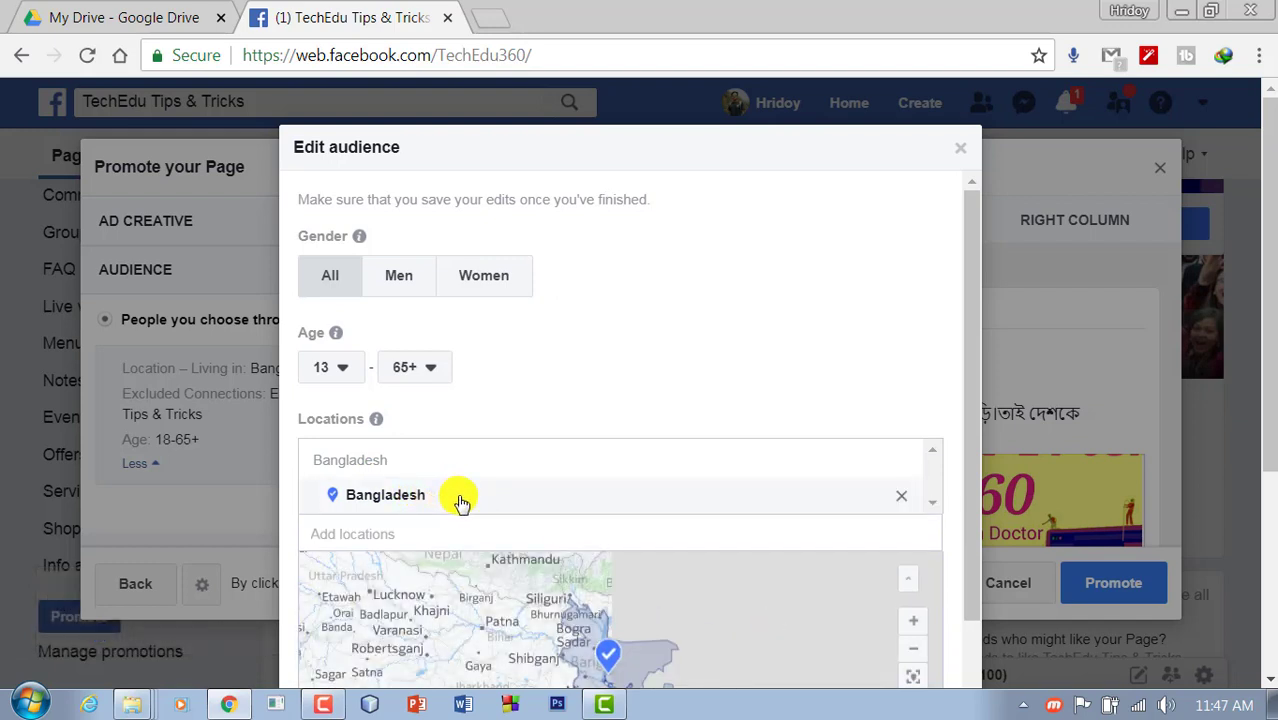
# Remove Bangladesh from the audience locations and add the city Dhaka, Dhaka Division, Bangladesh instead.
pyautogui.click(901, 496)
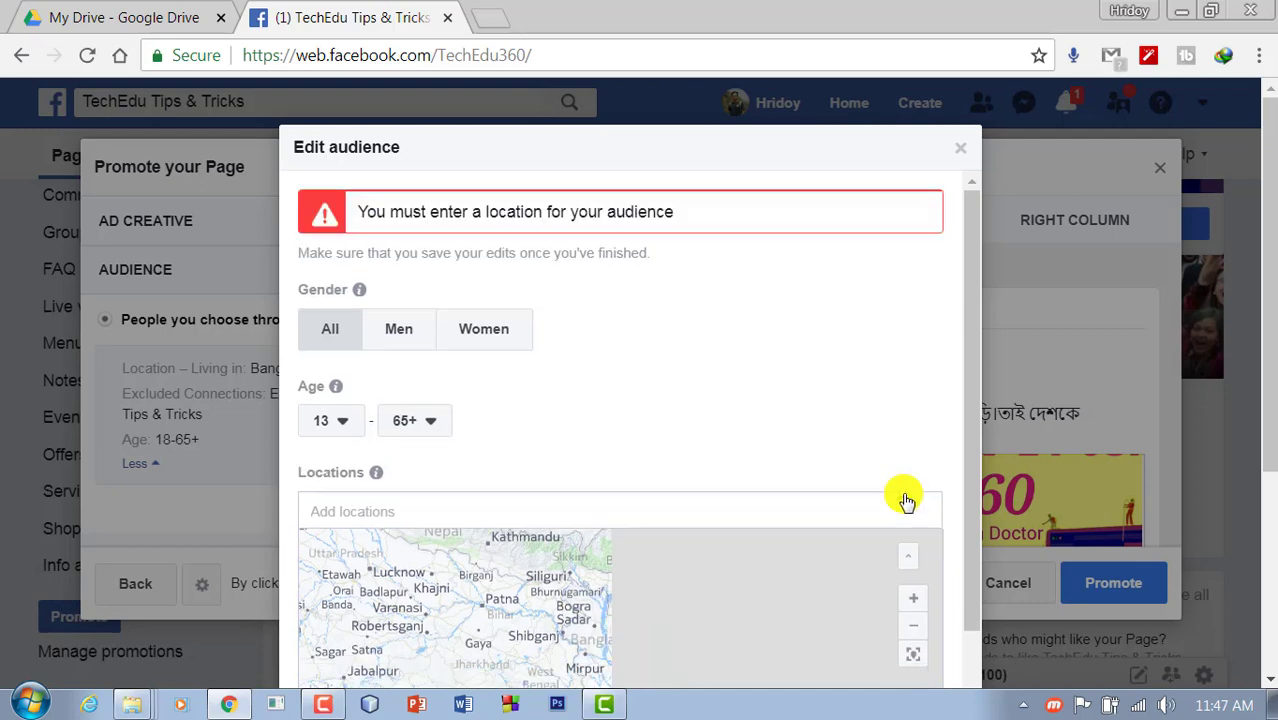
pyautogui.click(450, 514)
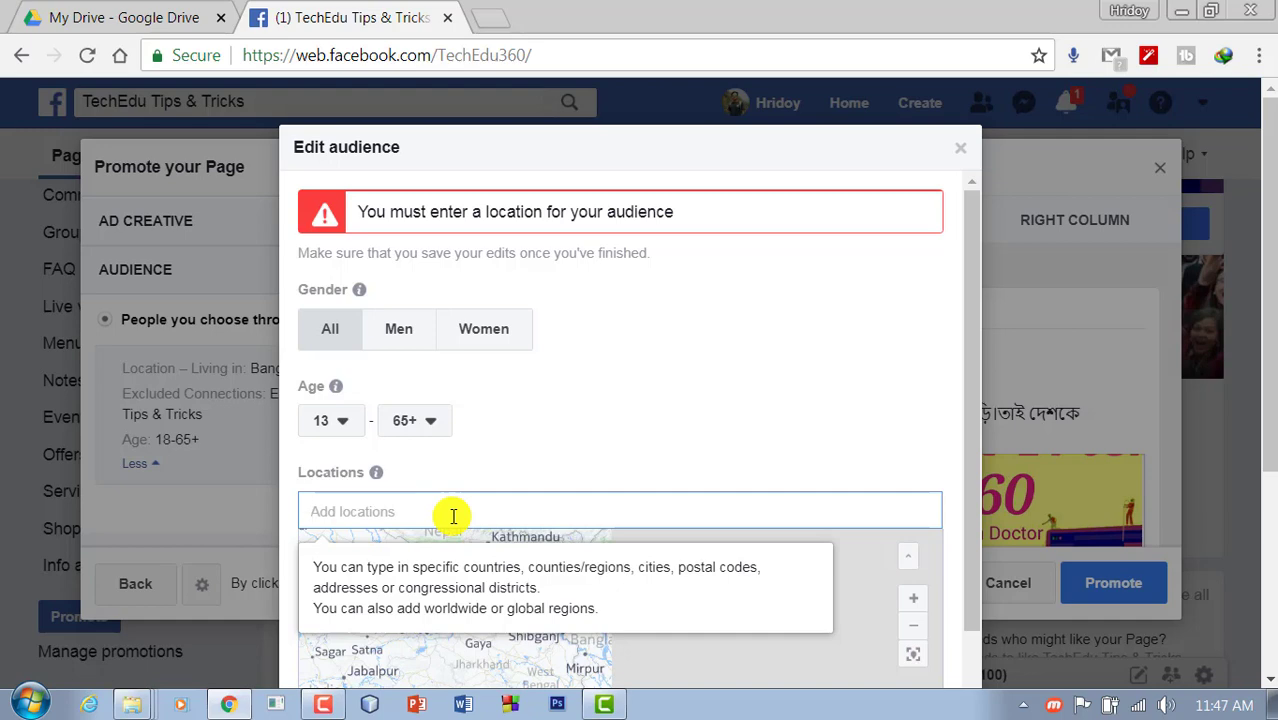
pyautogui.write('Dh')
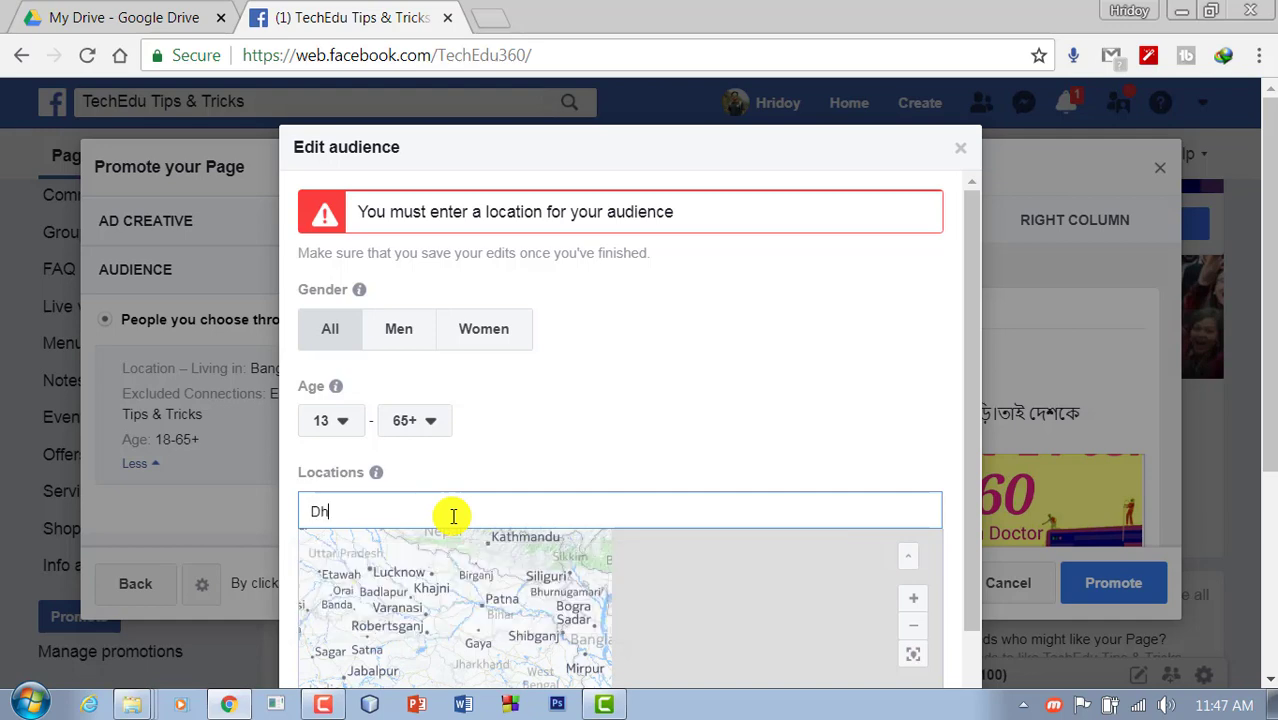
pyautogui.write('aka')
pyautogui.scroll(-1, 451, 514)
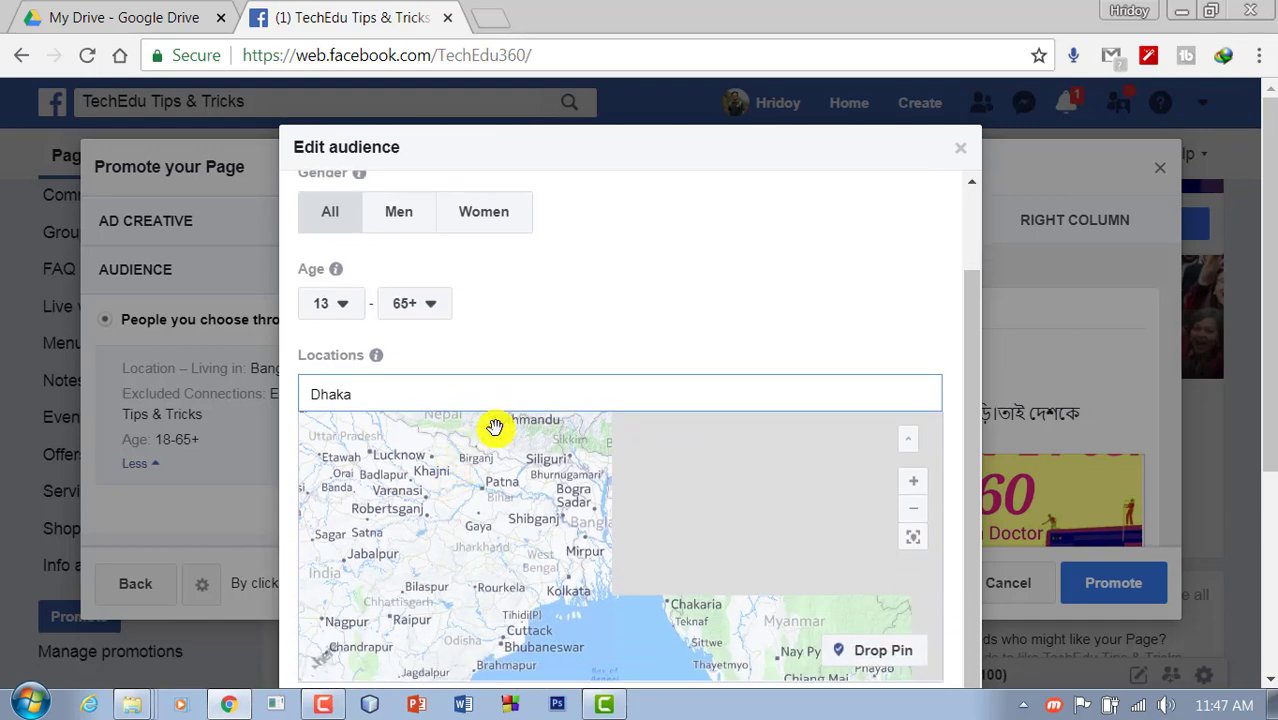
pyautogui.doubleClick(438, 397)
pyautogui.click(434, 386)
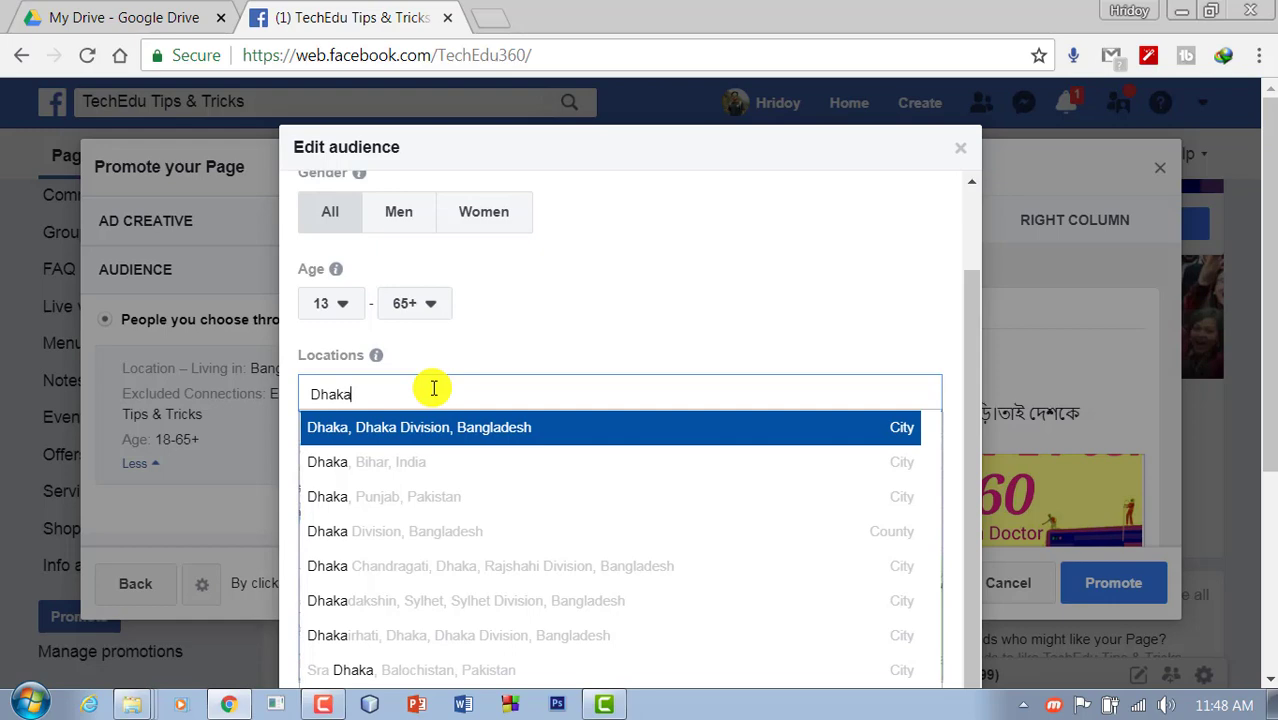
pyautogui.click(449, 424)
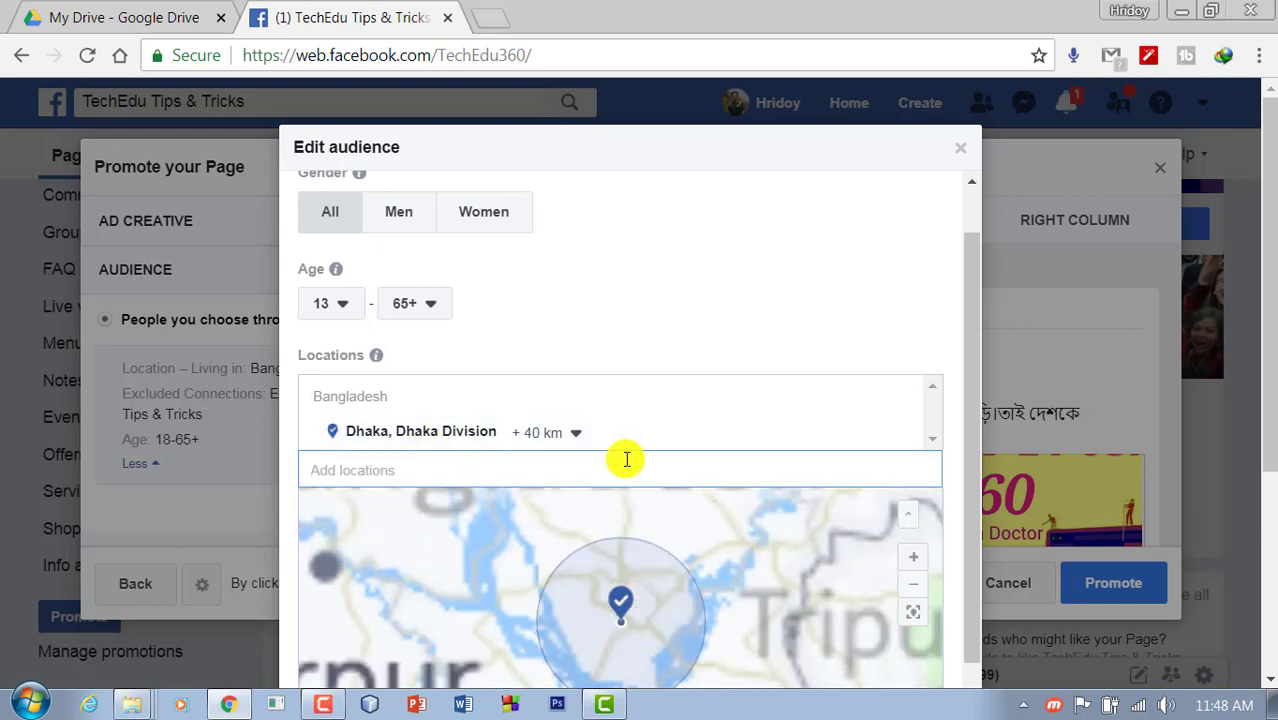
pyautogui.tripleClick(792, 149)
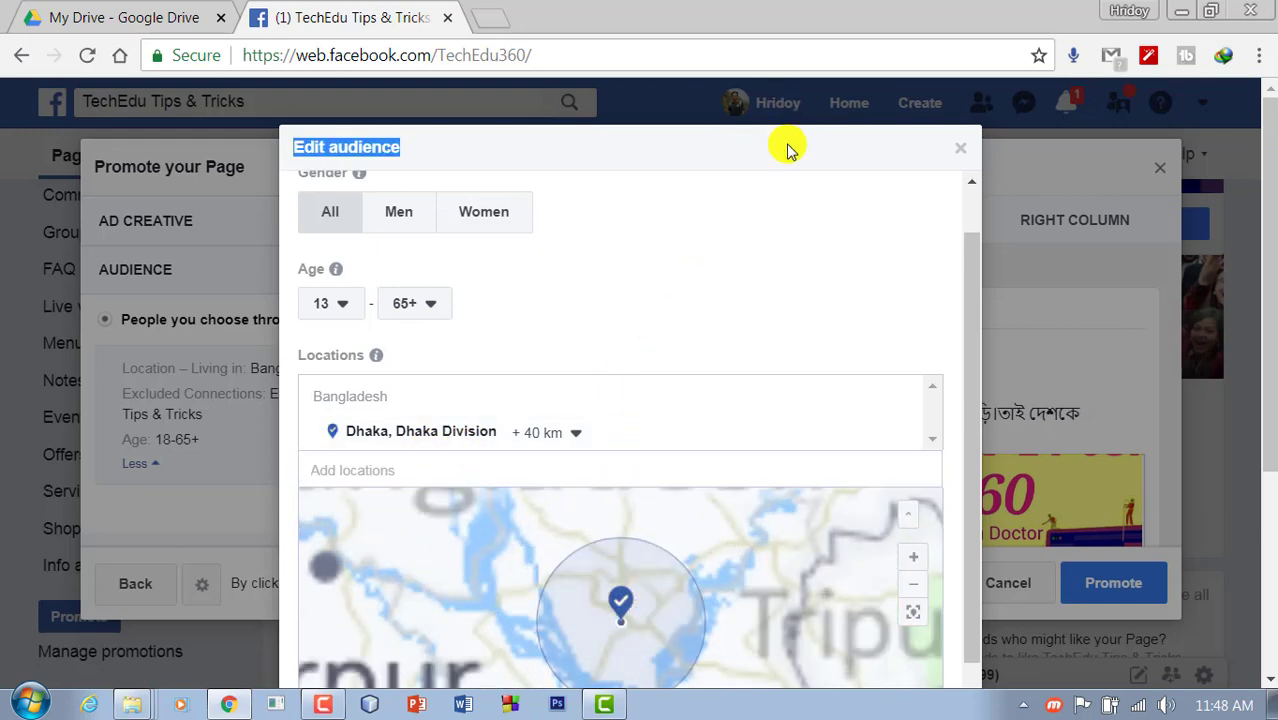
pyautogui.click(786, 146)
pyautogui.tripleClick(770, 132)
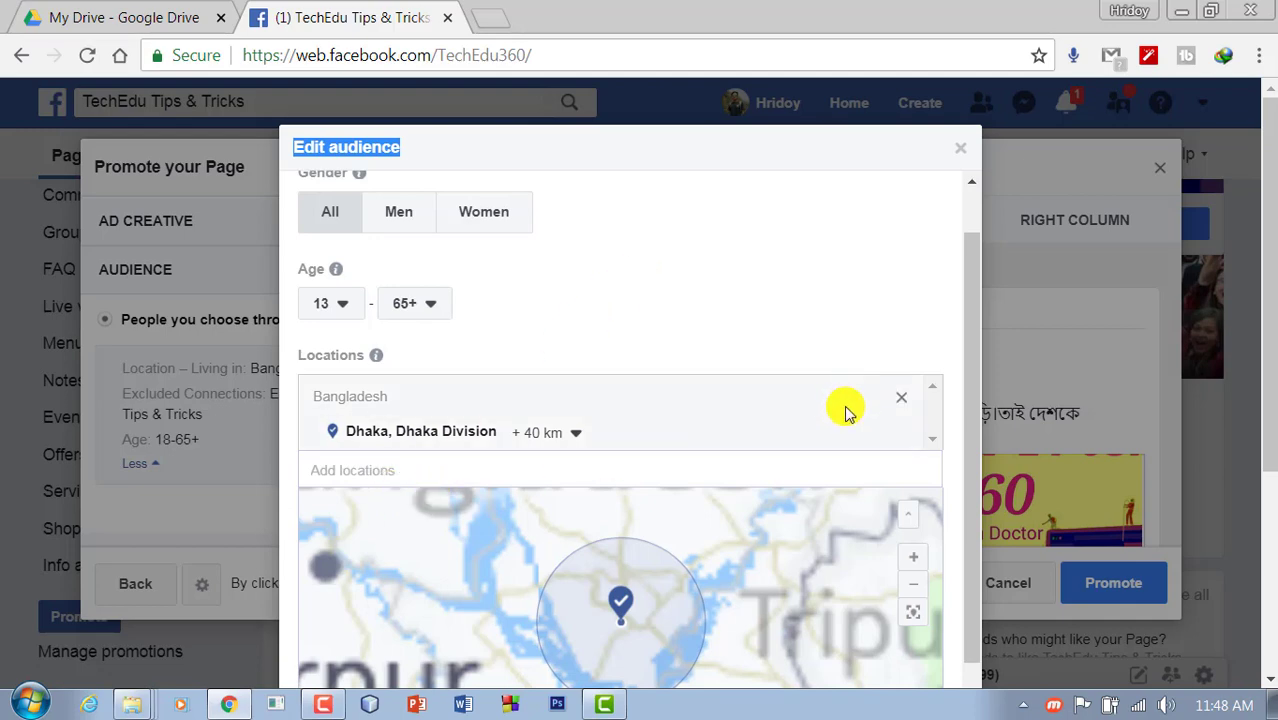
# Remove the Dhaka entry from the audience locations and add the country Bangladesh.
pyautogui.click(901, 407)
pyautogui.click(802, 384)
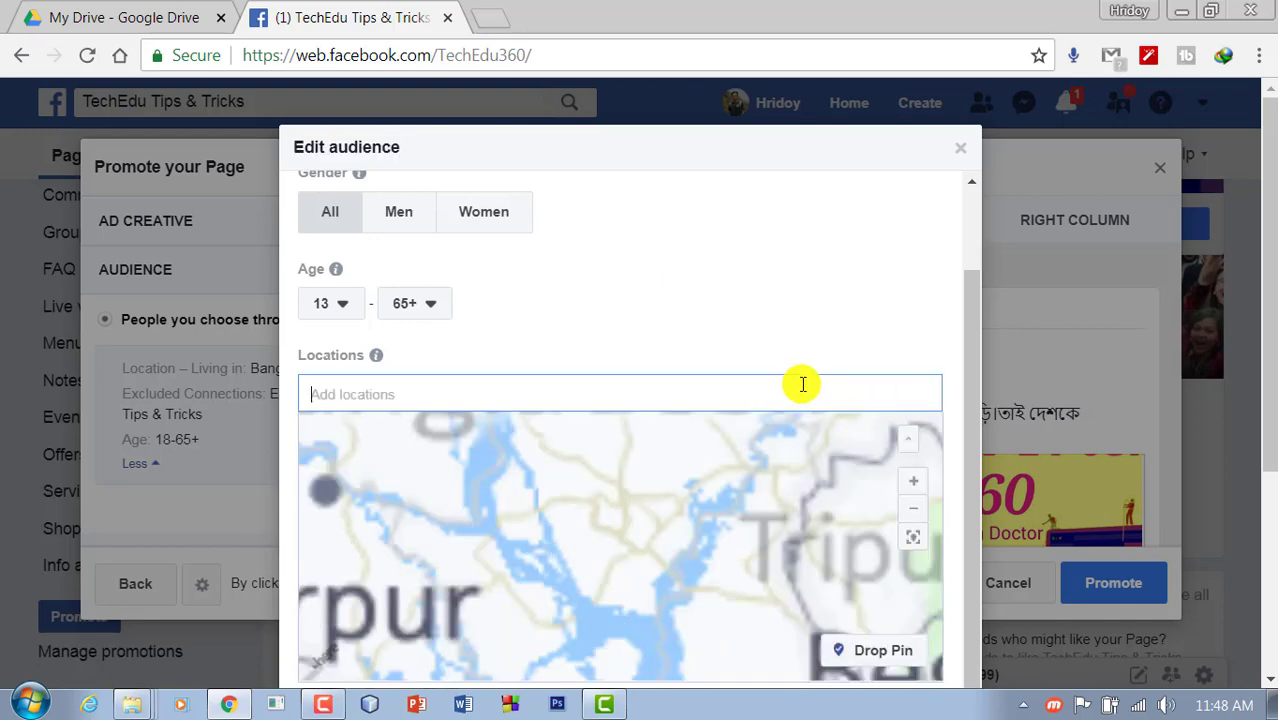
pyautogui.write('Bang')
pyautogui.write('g')
pyautogui.write('adesah')
pyautogui.press('BackSpace')
pyautogui.write('h')
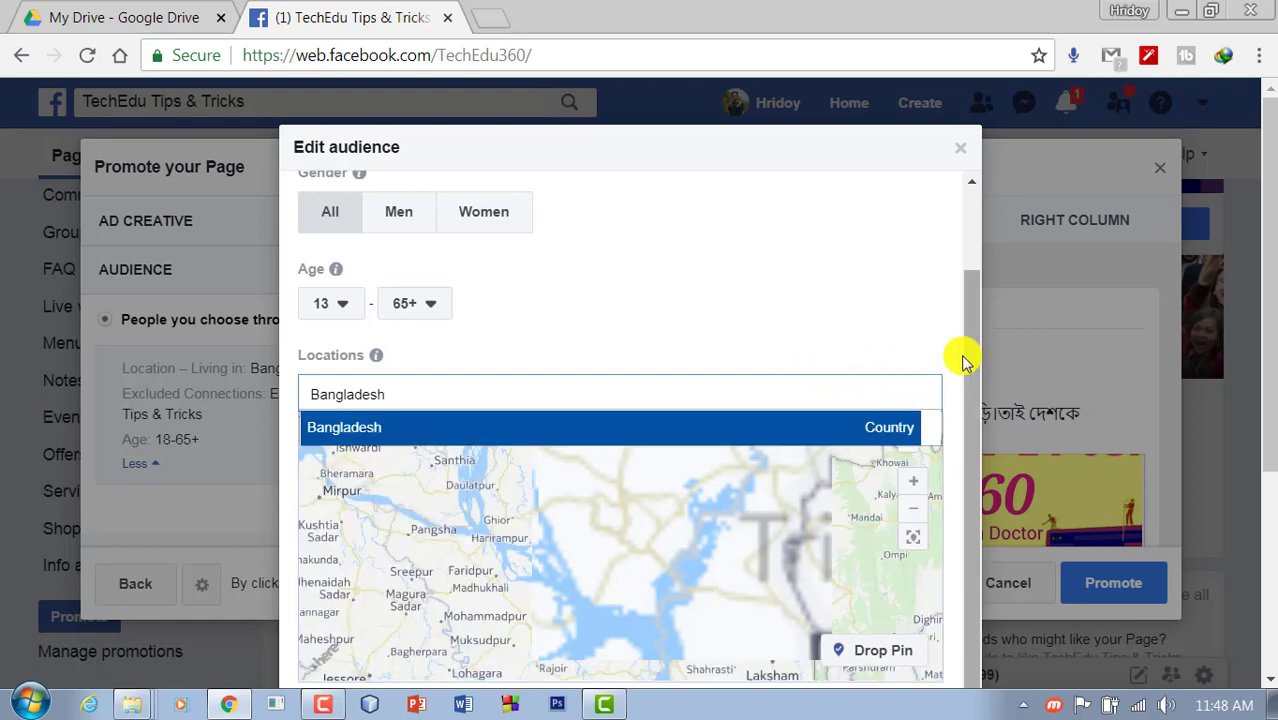
pyautogui.click(368, 427)
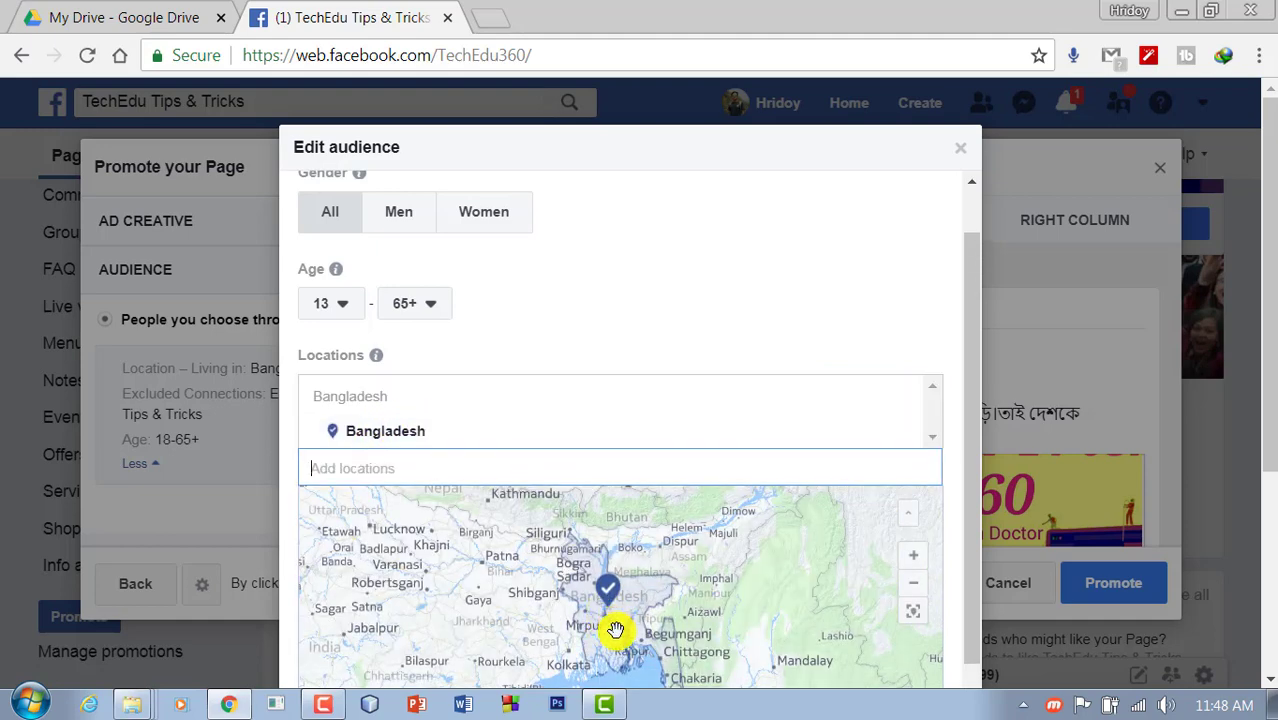
# Search detailed targeting for TechEdu, include the Educational technology interest, and save the audience.
pyautogui.moveTo(970, 345); pyautogui.dragTo(978, 548)
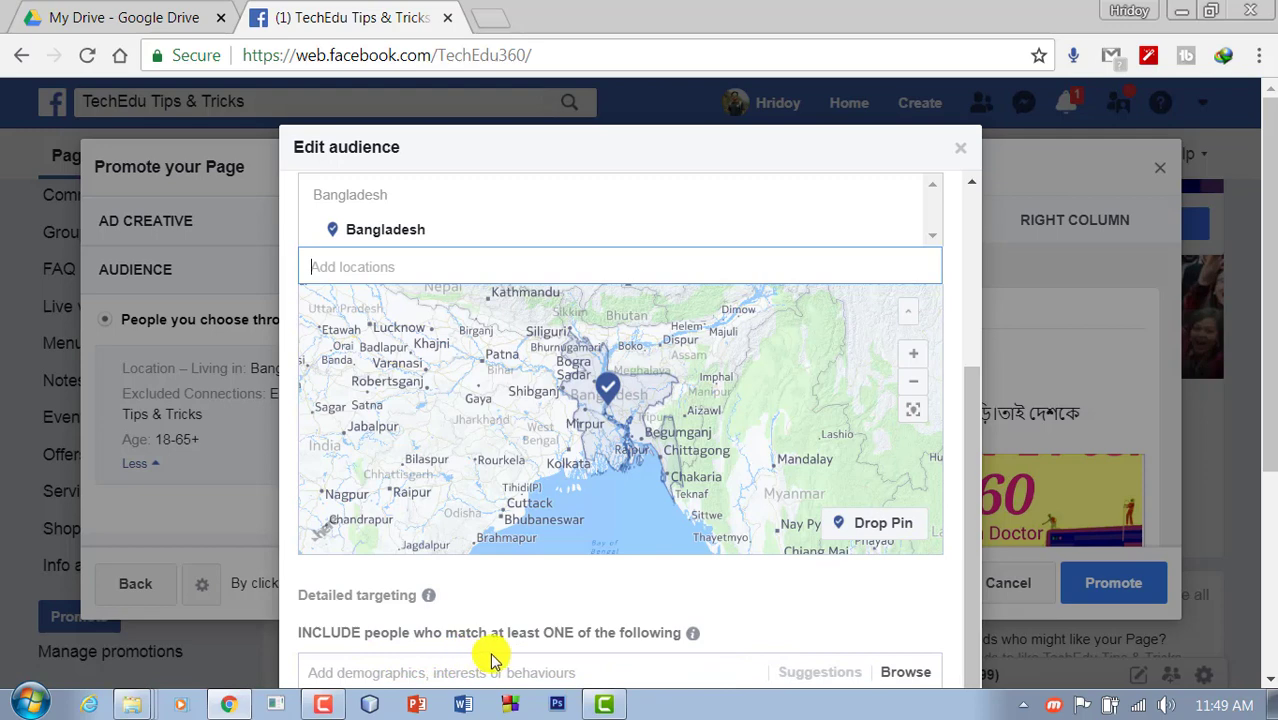
pyautogui.click(598, 671)
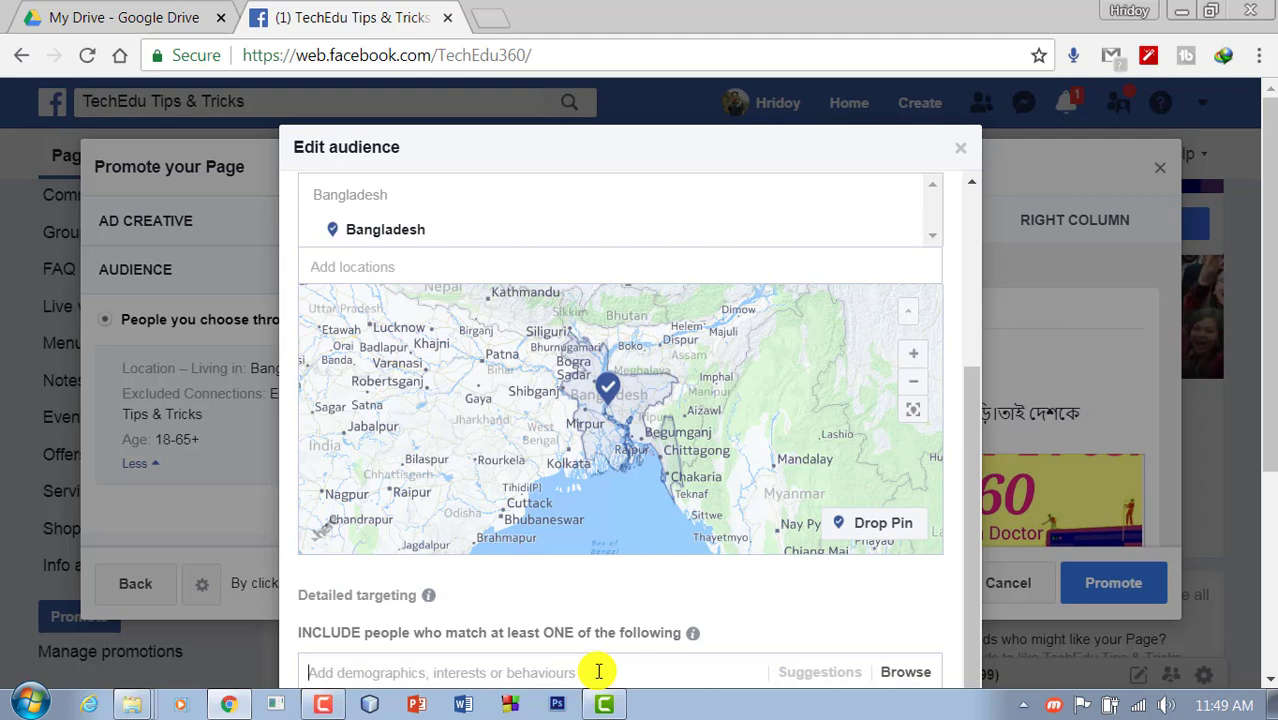
pyautogui.click(598, 671)
pyautogui.write('T')
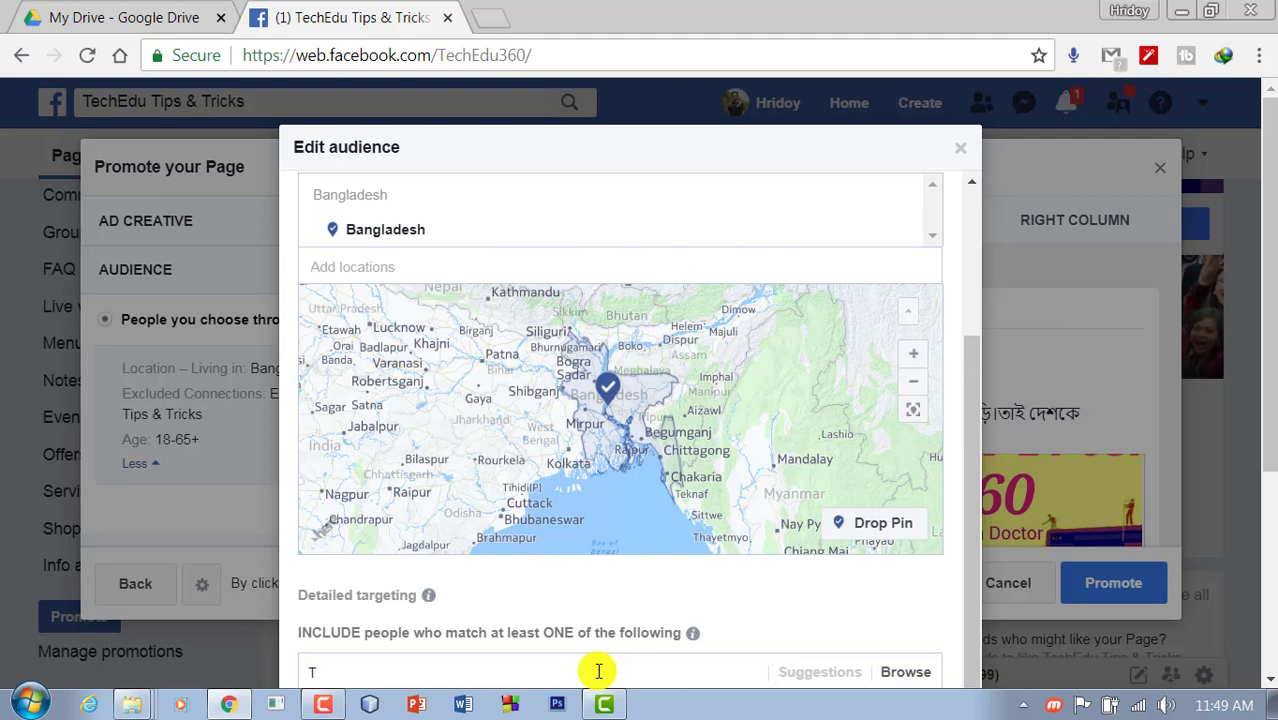
pyautogui.write('echEdu')
pyautogui.press('Return')
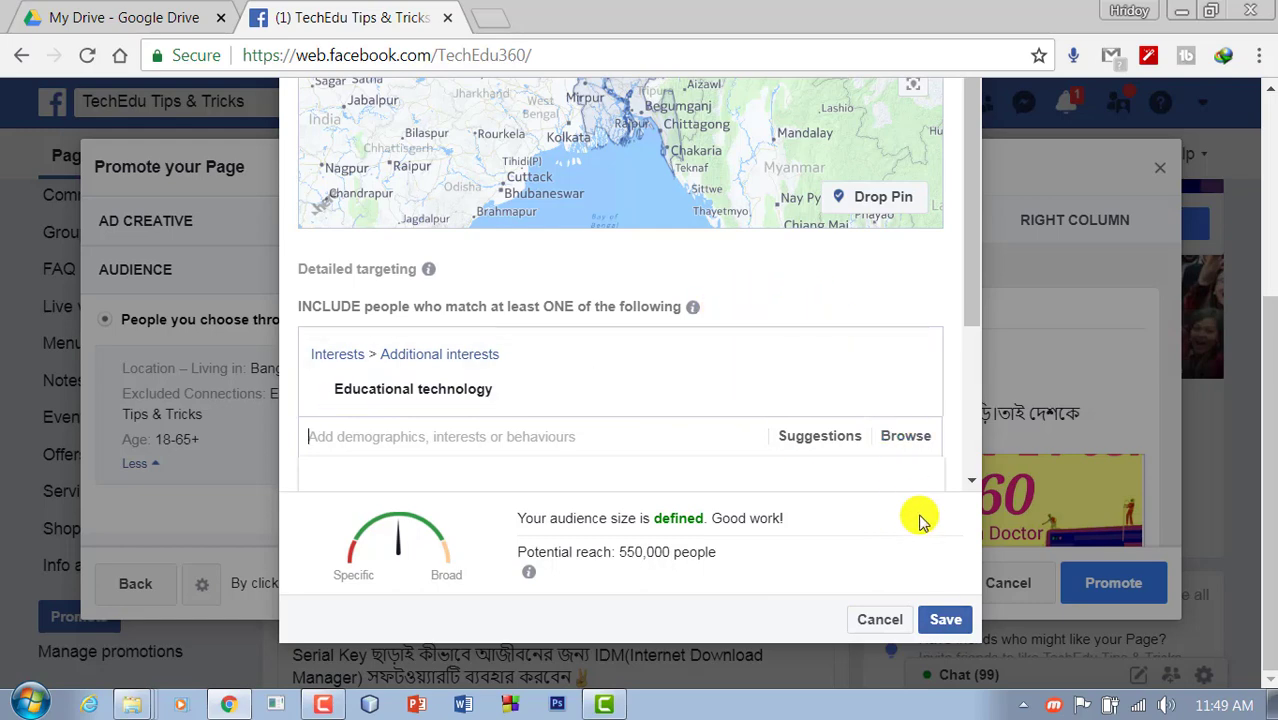
pyautogui.click(945, 621)
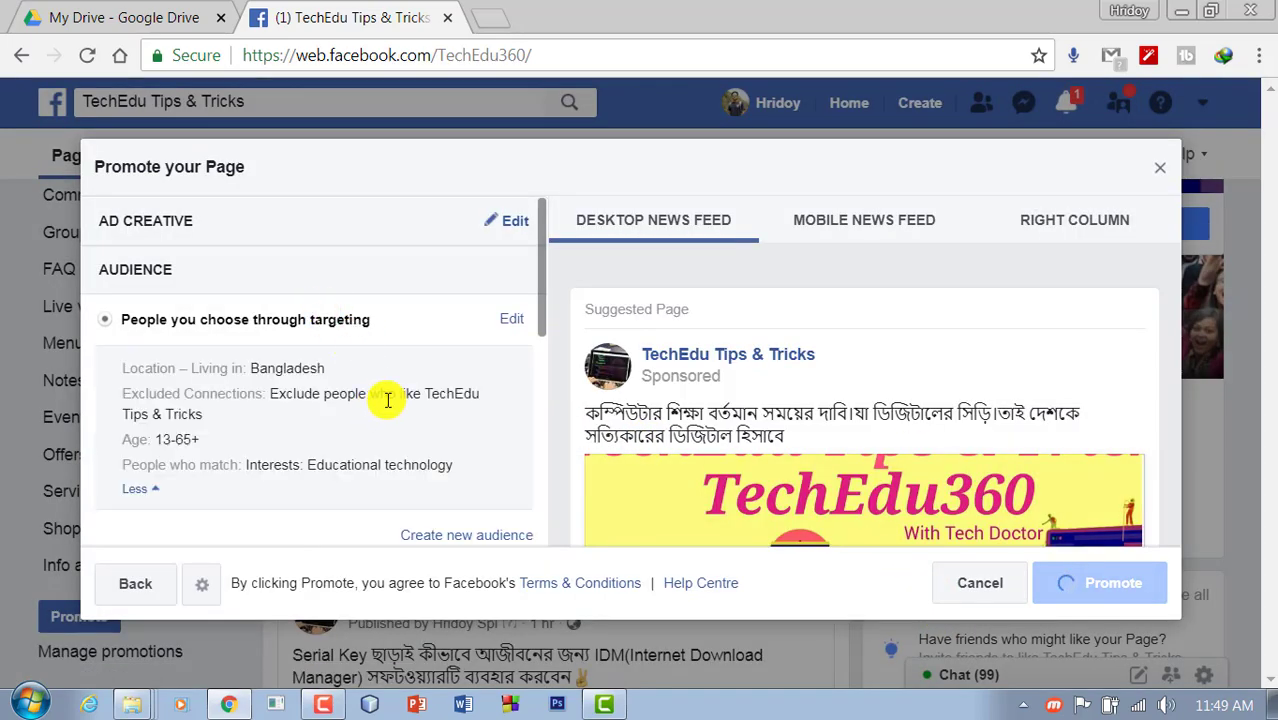
# Set the budget and duration to run this promotion continuously.
pyautogui.scroll(-3, 460, 415)
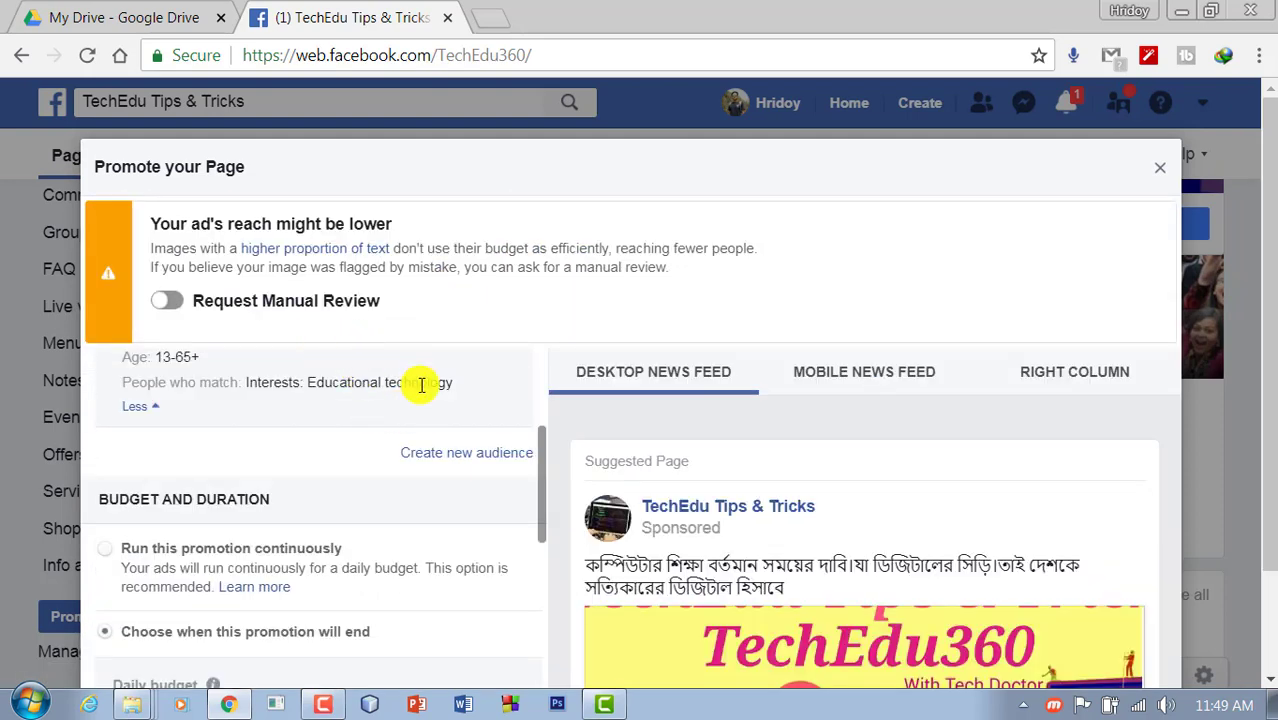
pyautogui.scroll(-3, 465, 451)
pyautogui.scroll(3, 465, 451)
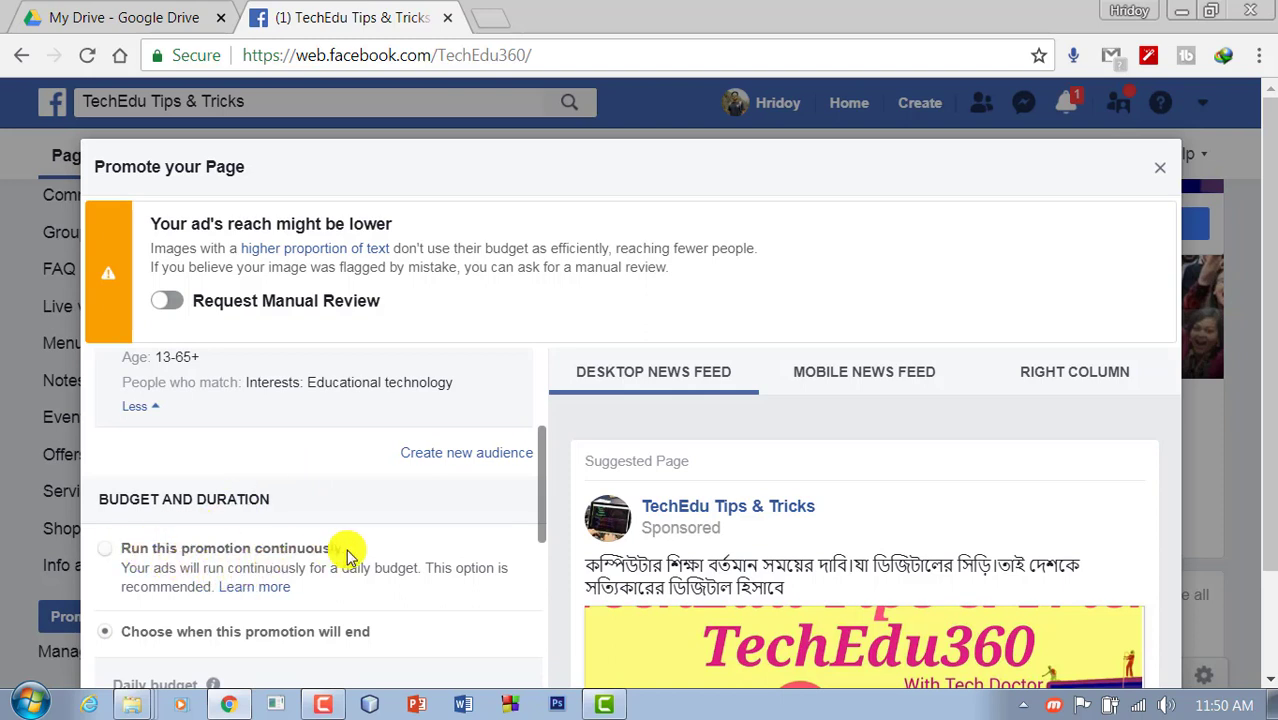
pyautogui.click(105, 548)
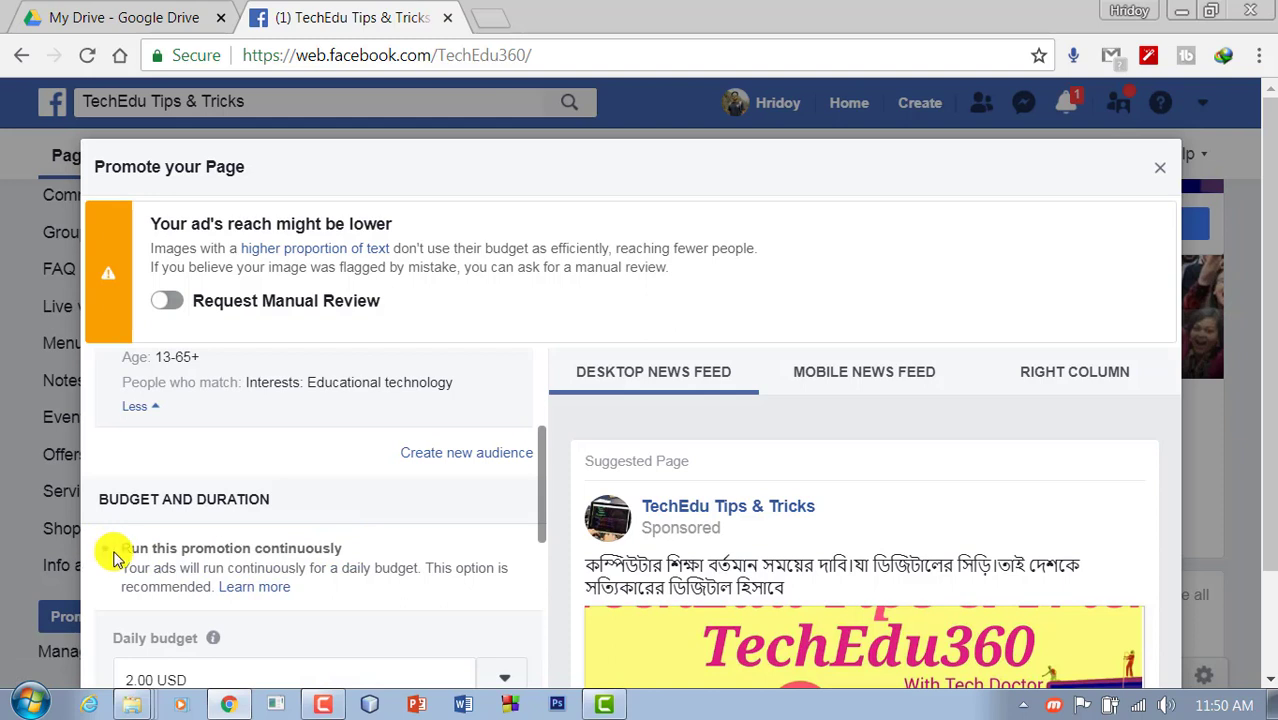
# Try a daily budget of 1.00 USD and set it back to 2.00 USD.
pyautogui.scroll(-1, 400, 603)
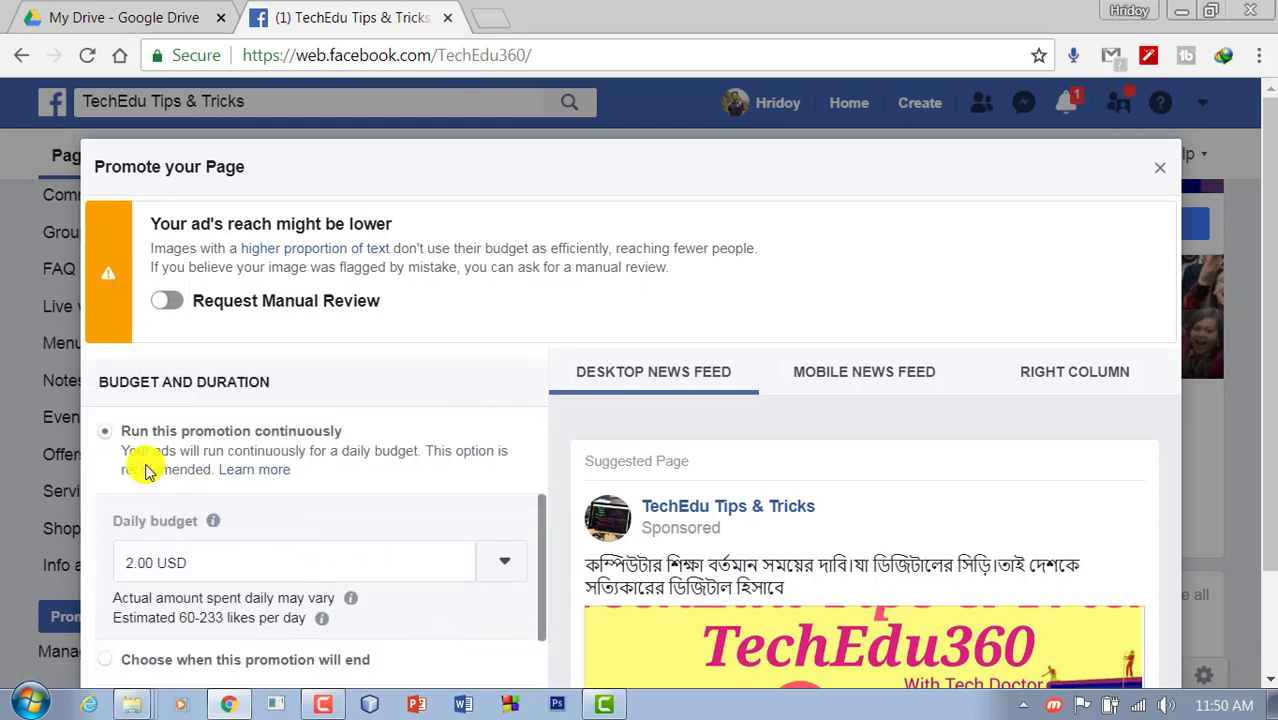
pyautogui.scroll(-1, 405, 571)
pyautogui.click(227, 446)
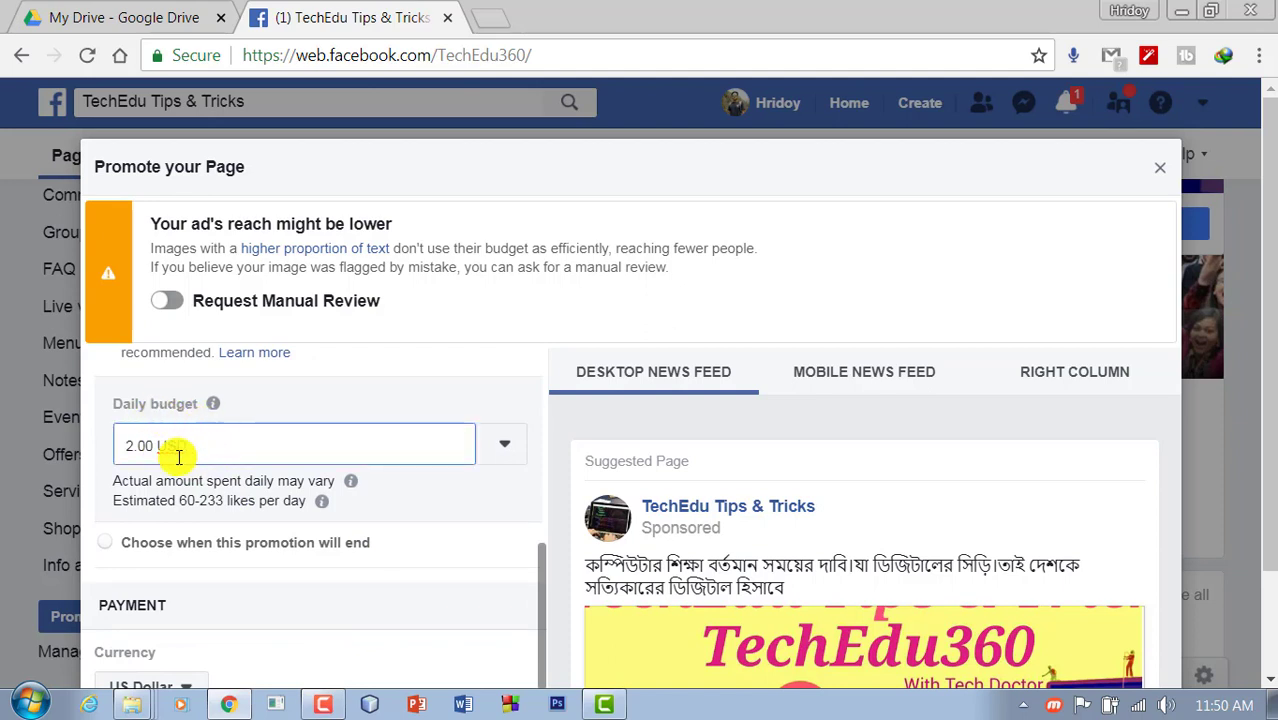
pyautogui.click(129, 445)
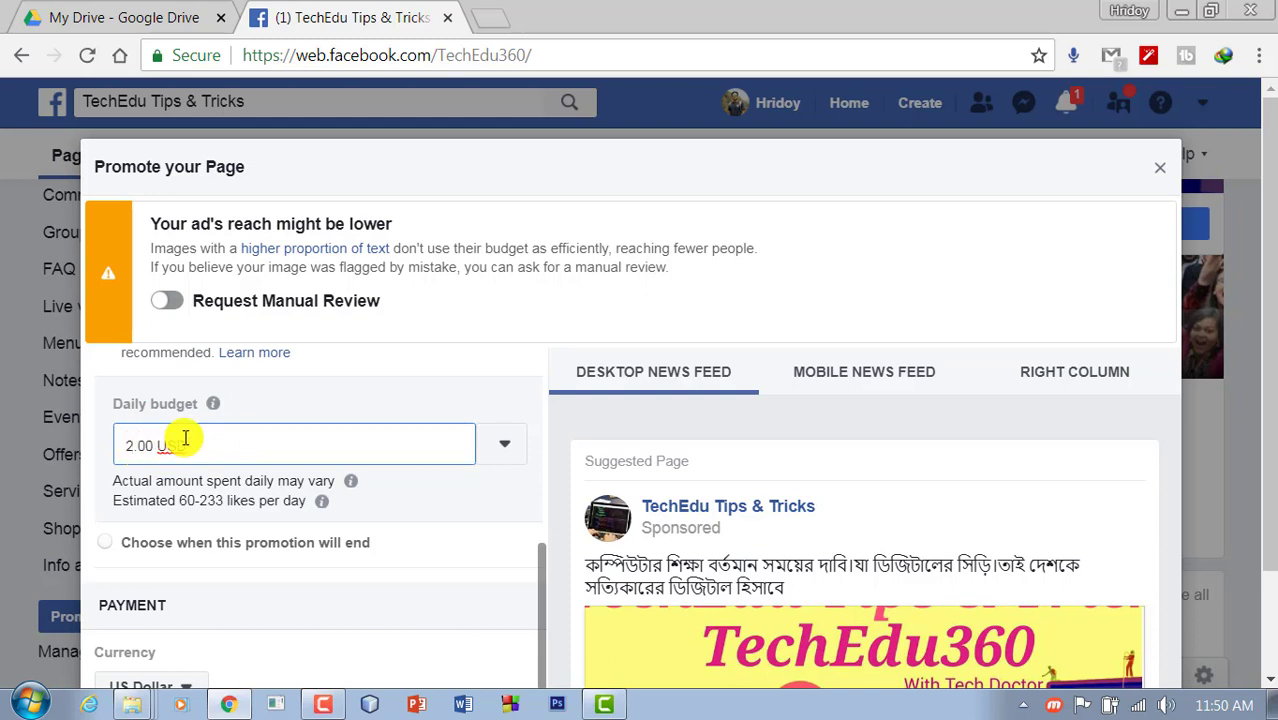
pyautogui.press('BackSpace')
pyautogui.write('1')
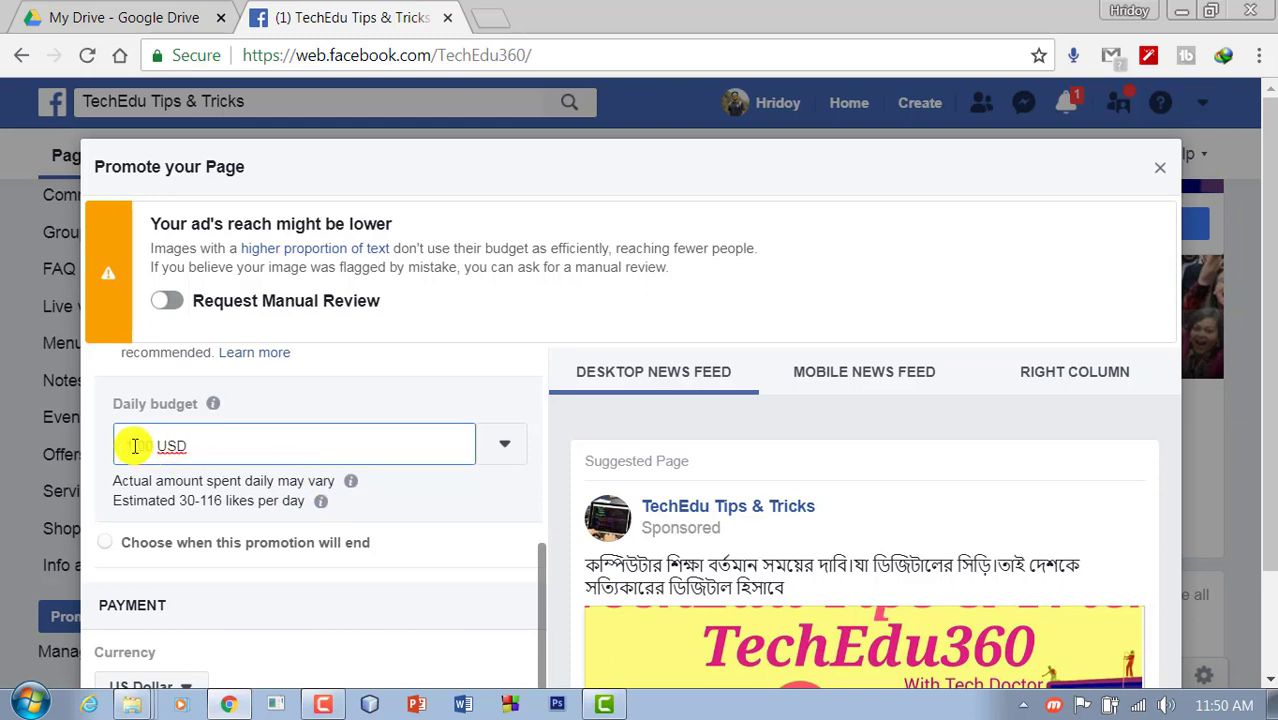
pyautogui.press('BackSpace')
pyautogui.write('2')
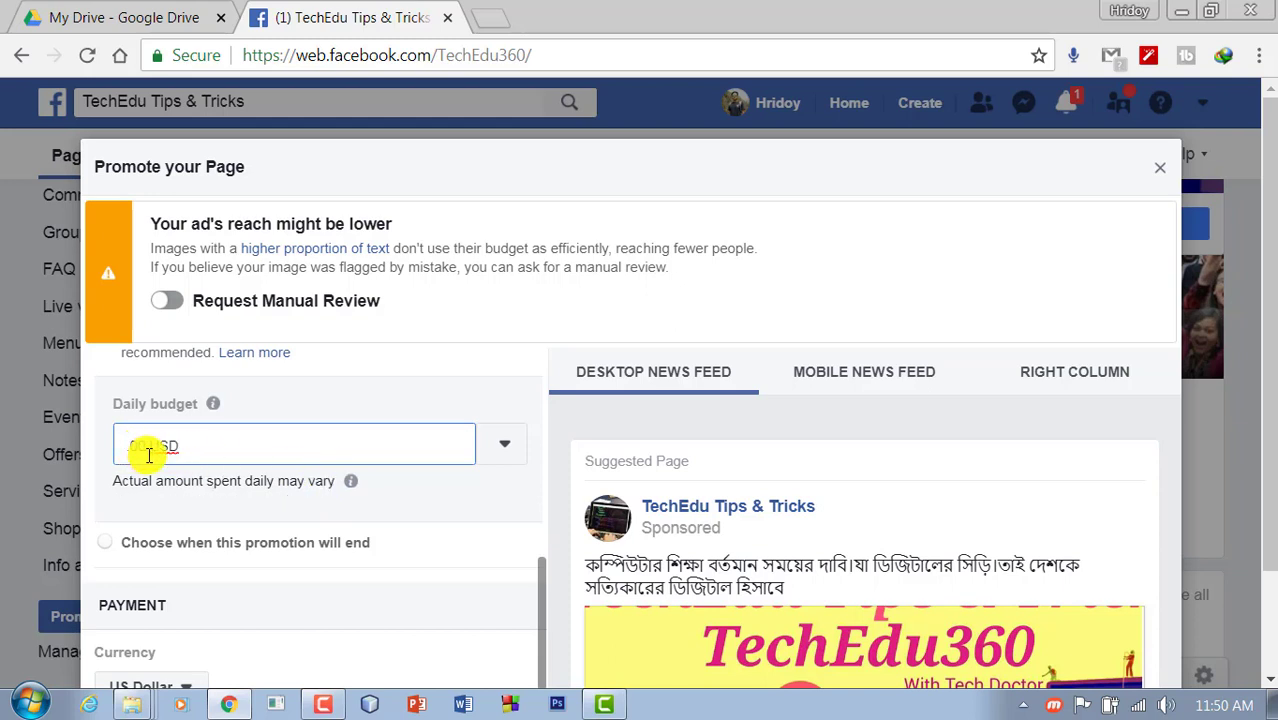